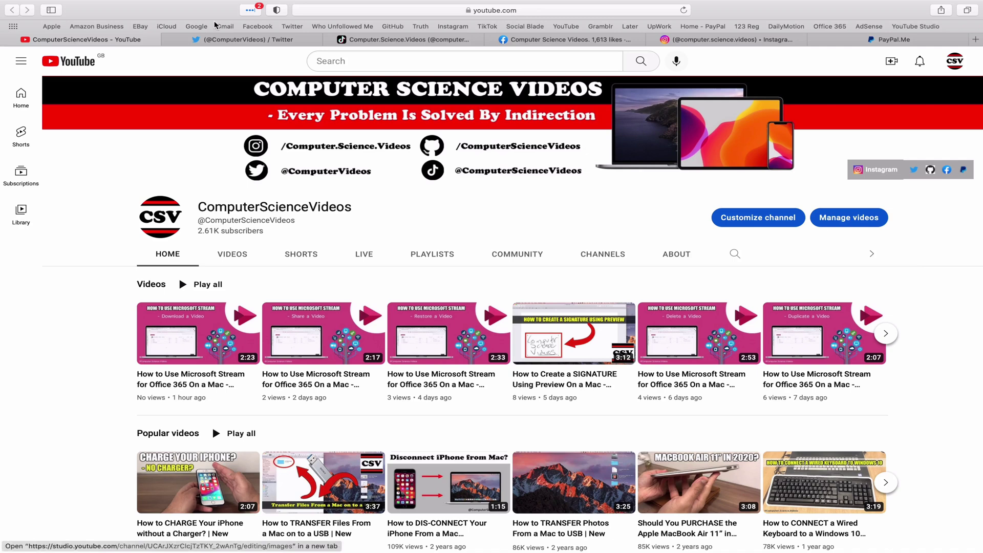
Flip through the channel's Twitter, TikTok, Facebook, Instagram and PayPal.Me tabs in turn.
left_click(231, 39)
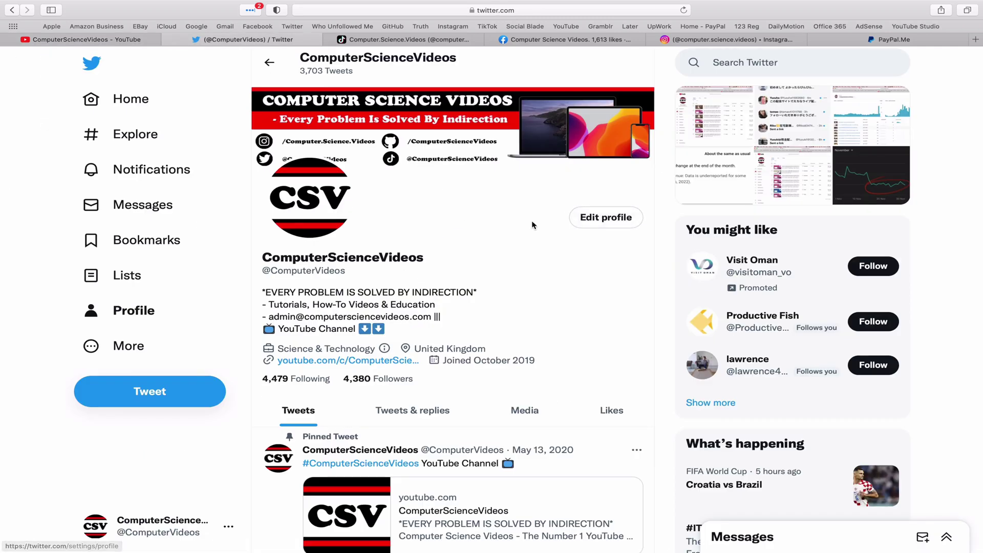
left_click(429, 43)
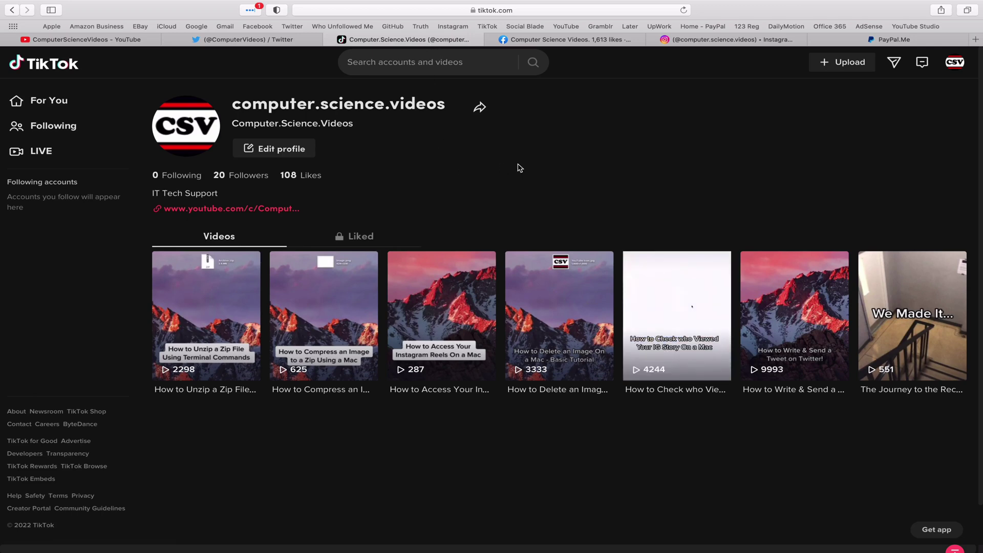
left_click(567, 39)
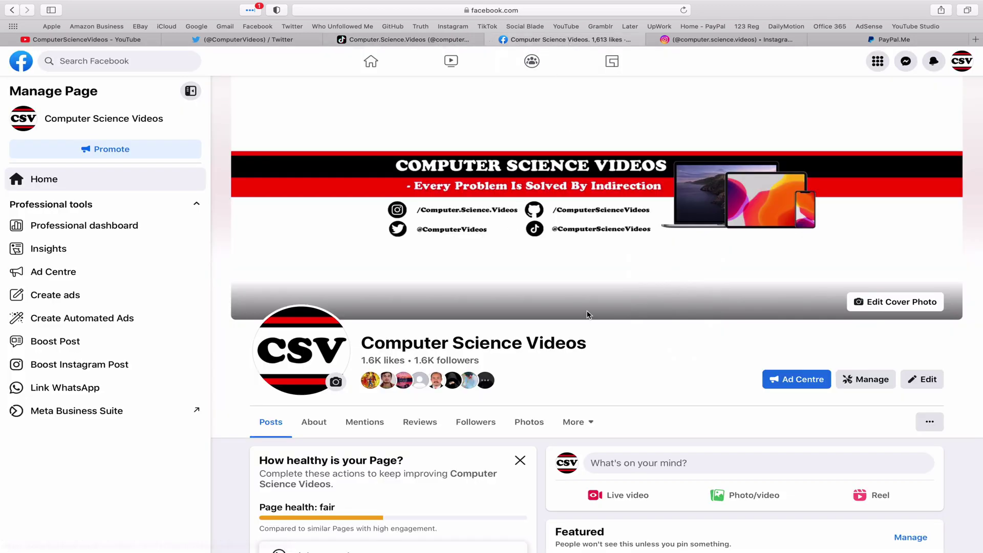
left_click(731, 39)
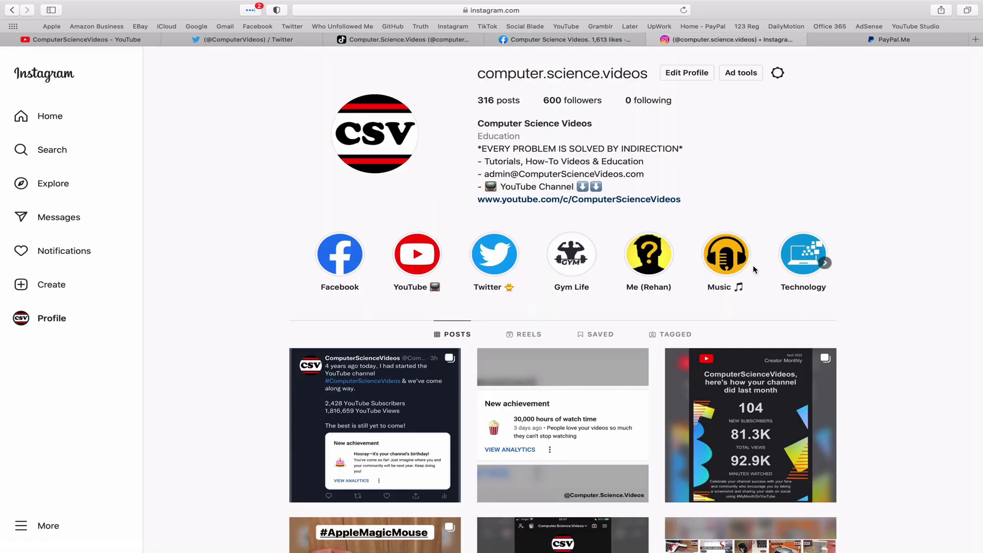
left_click(893, 39)
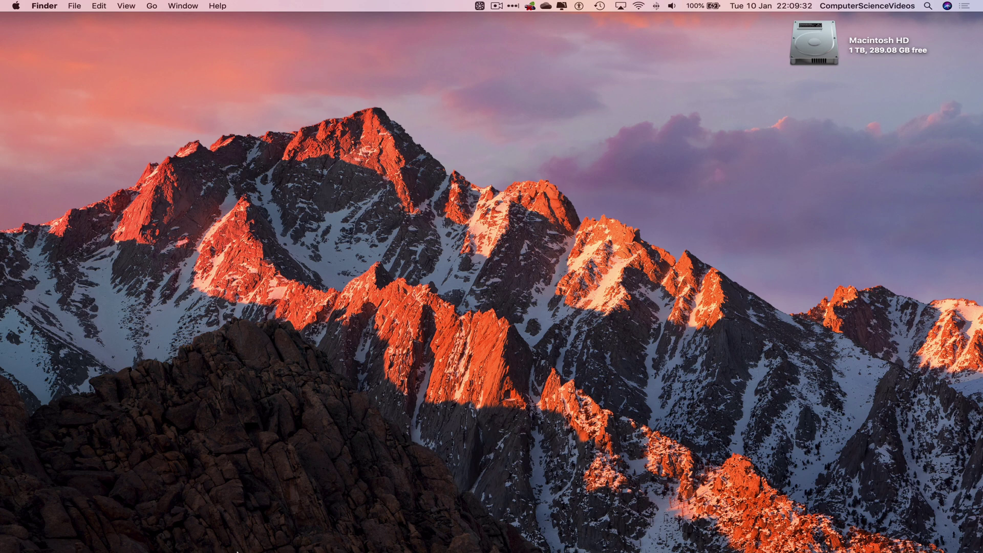
Relaunch Safari from the Dock and load the channel's profile from the Truth bookmark.
mouse_move(162, 550)
left_click(152, 533)
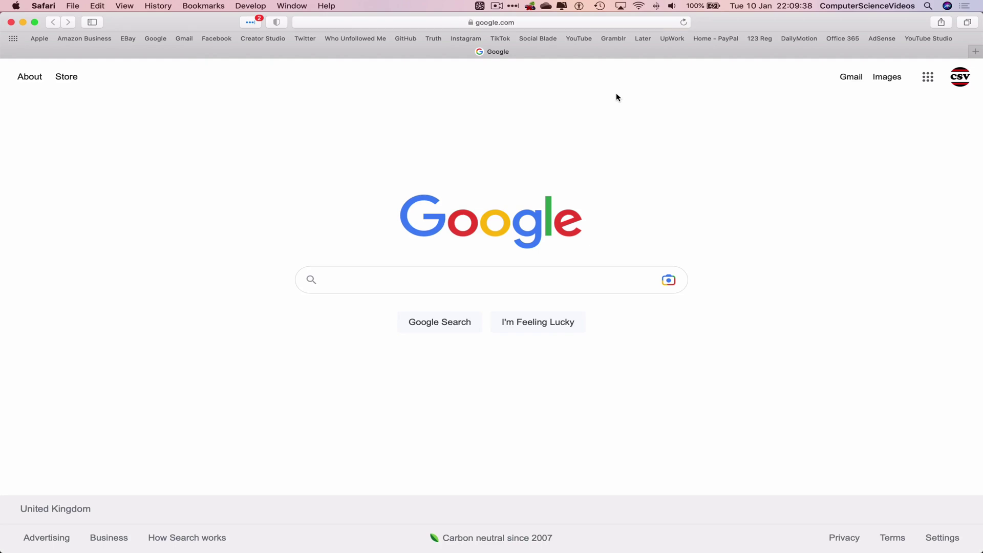
left_click(432, 38)
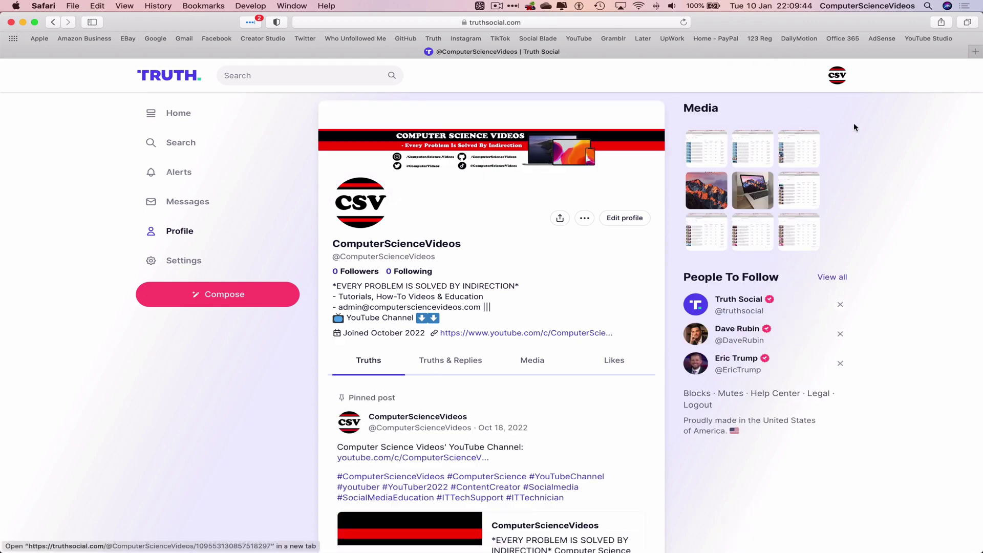
scroll(398, 294, "down", 3)
scroll(399, 294, "down", 3)
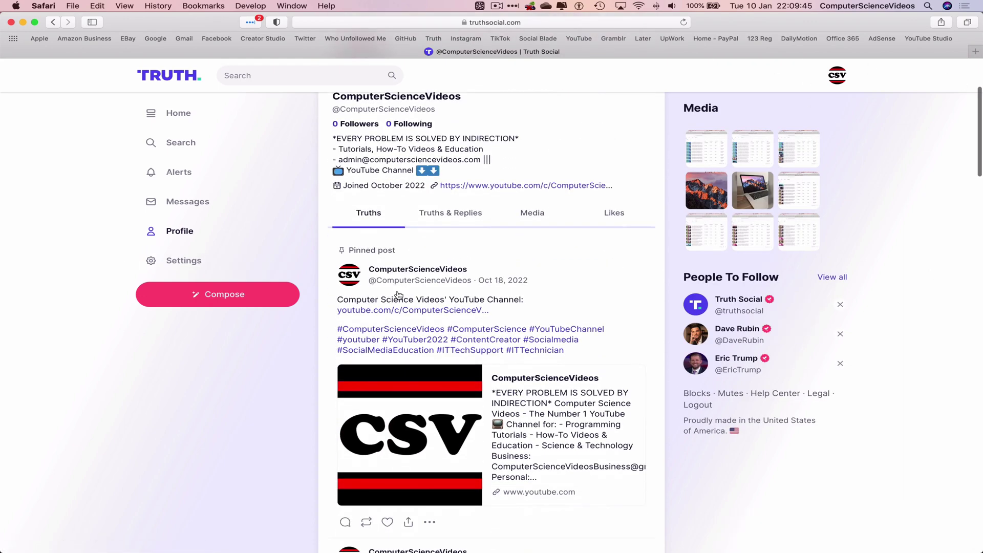
scroll(399, 294, "down", 1)
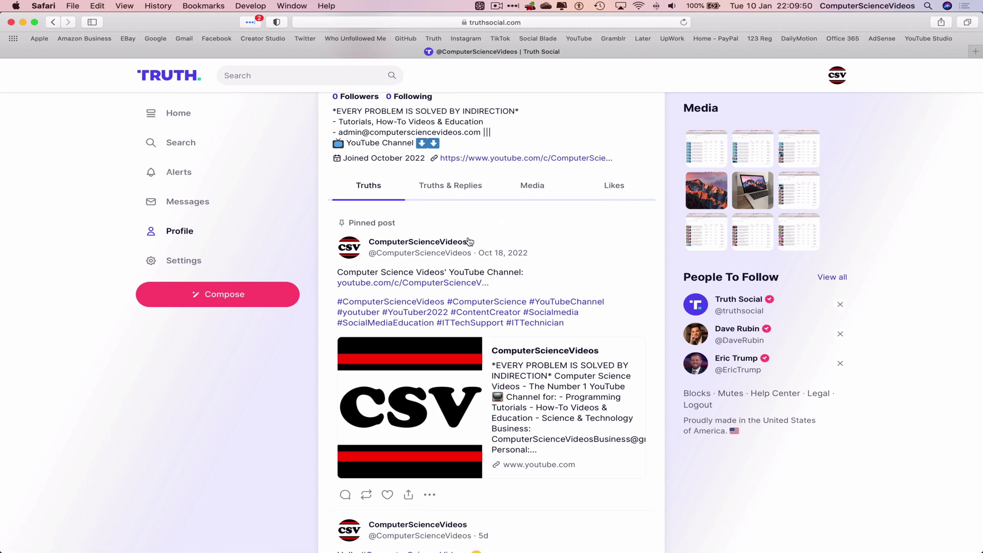
scroll(461, 307, "down", 3)
Copy the pinned post's code from its Embed Truth dialog, then close the dialog.
left_click(429, 380)
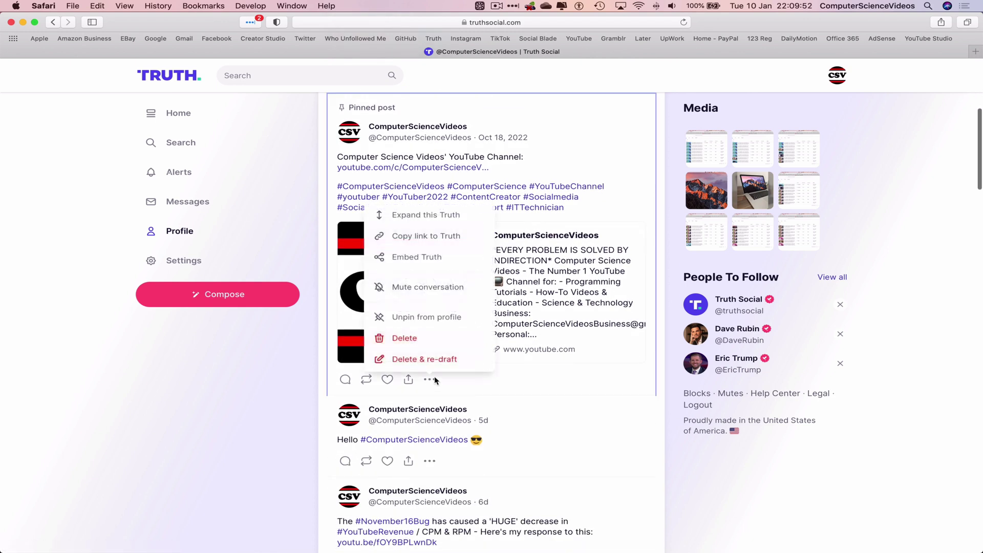
left_click(416, 257)
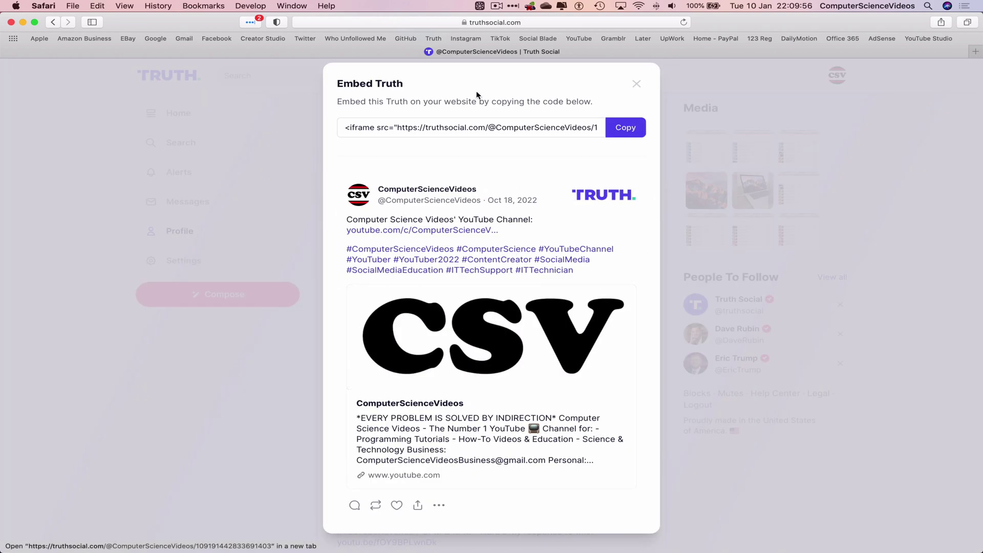
left_click(625, 127)
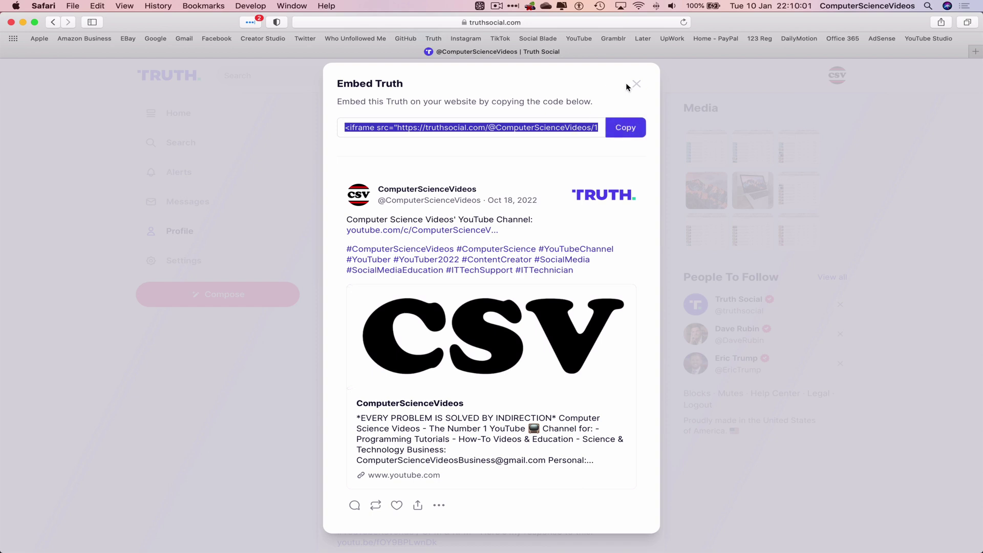
left_click(783, 116)
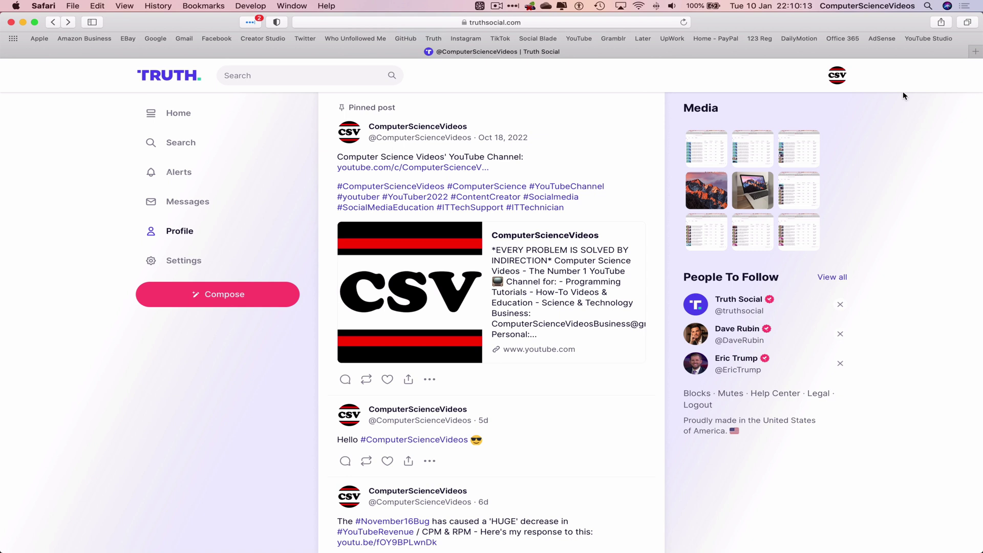
Google 'html compiler' in a new tab and open the OneCompiler HTML editor result.
left_click(976, 51)
type("ht")
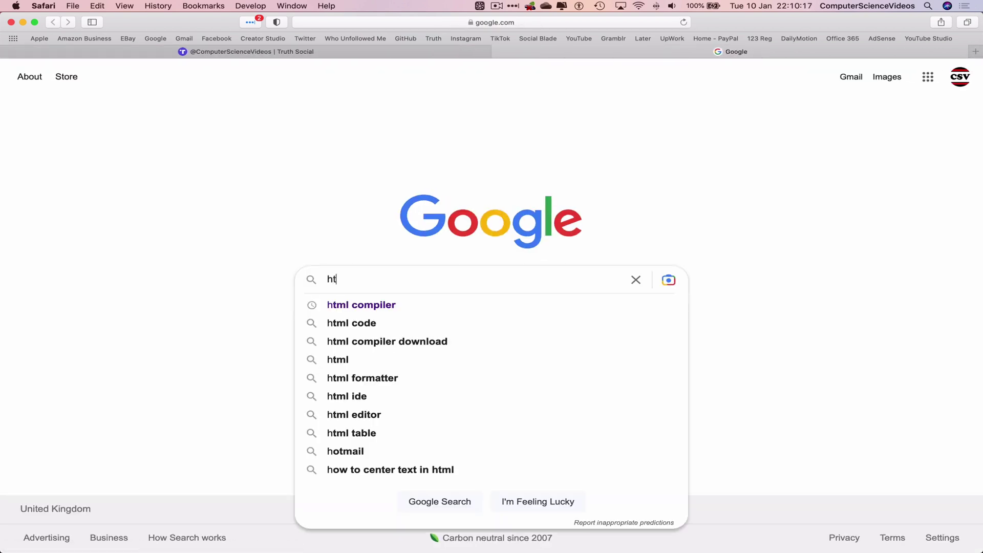
left_click(401, 306)
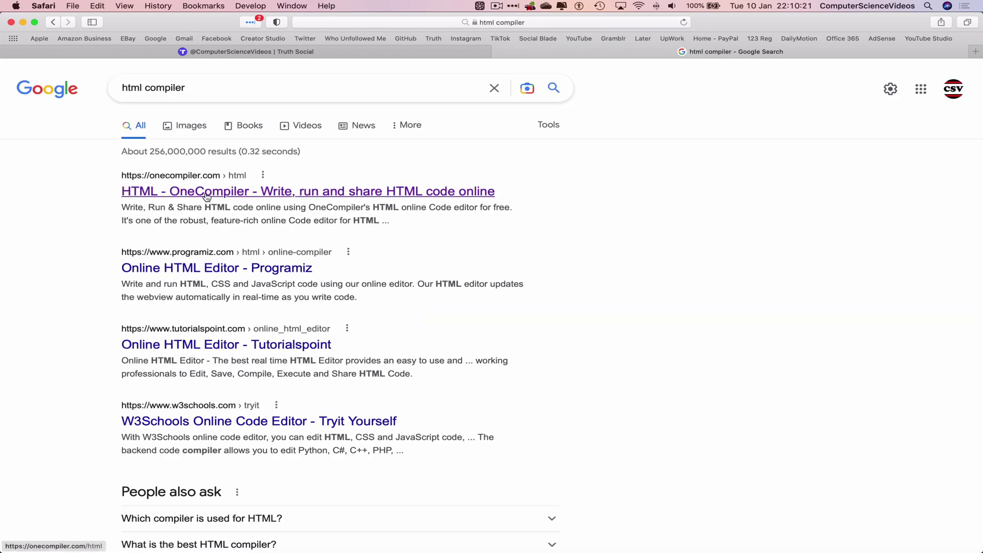
left_click(206, 196)
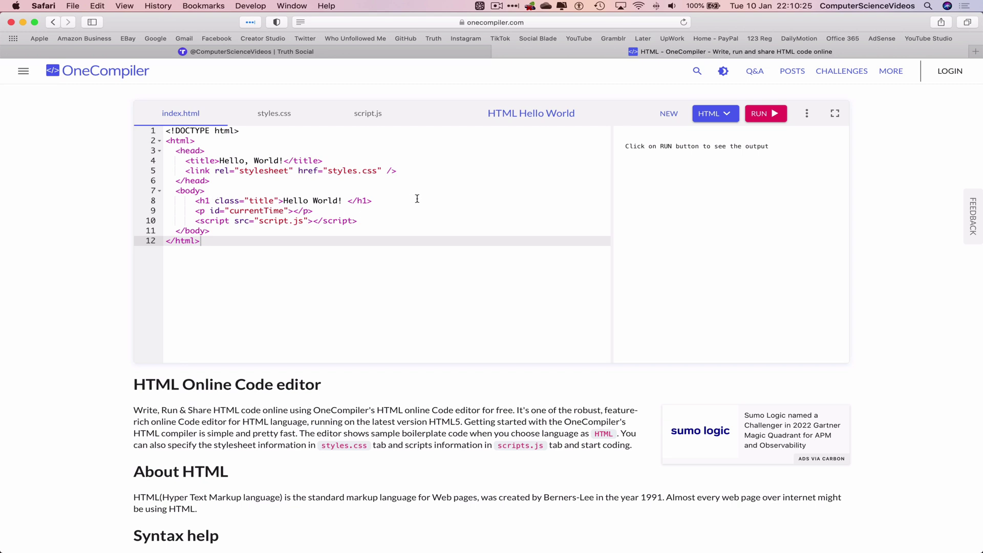
Paste the embed code under the Hello World! heading, run it, and view the output fullscreen.
left_click(392, 198)
key("Return")
key("Return")
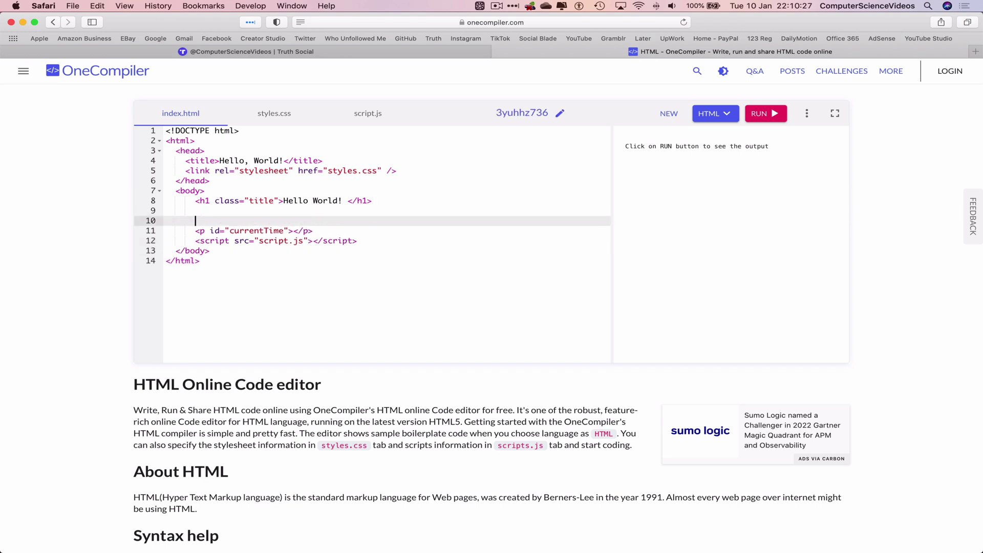
key("super+v")
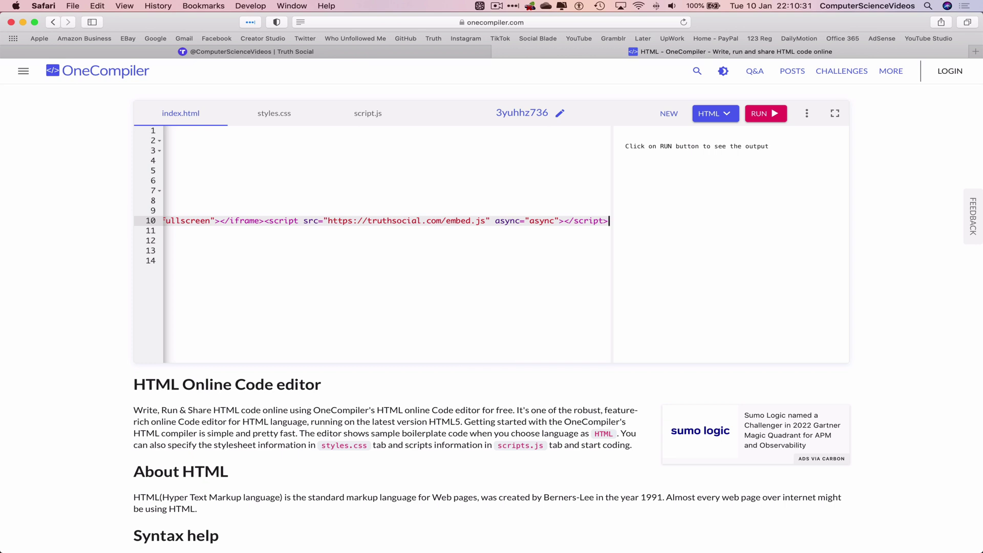
left_click(771, 114)
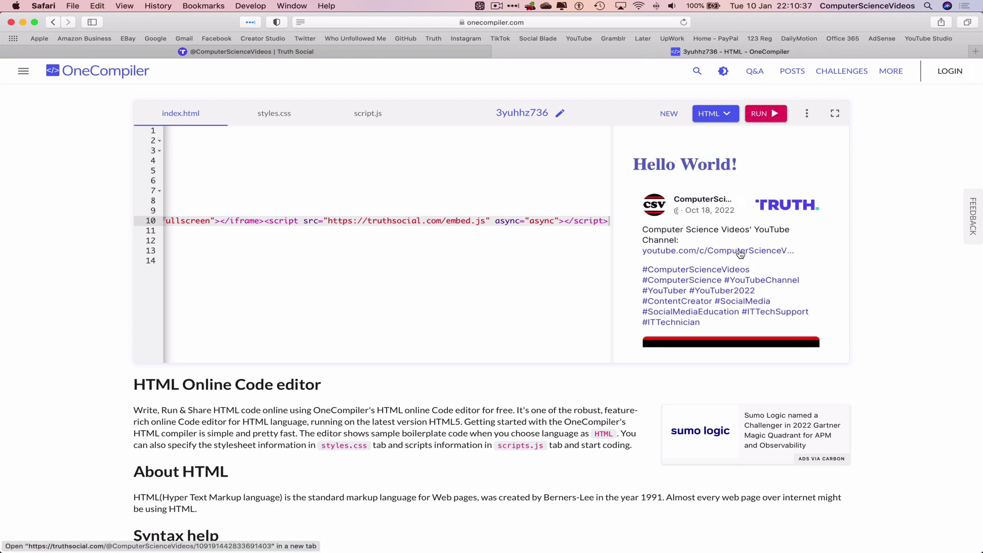
scroll(740, 253, "down", 5)
scroll(746, 254, "down", 5)
scroll(748, 254, "down", 3)
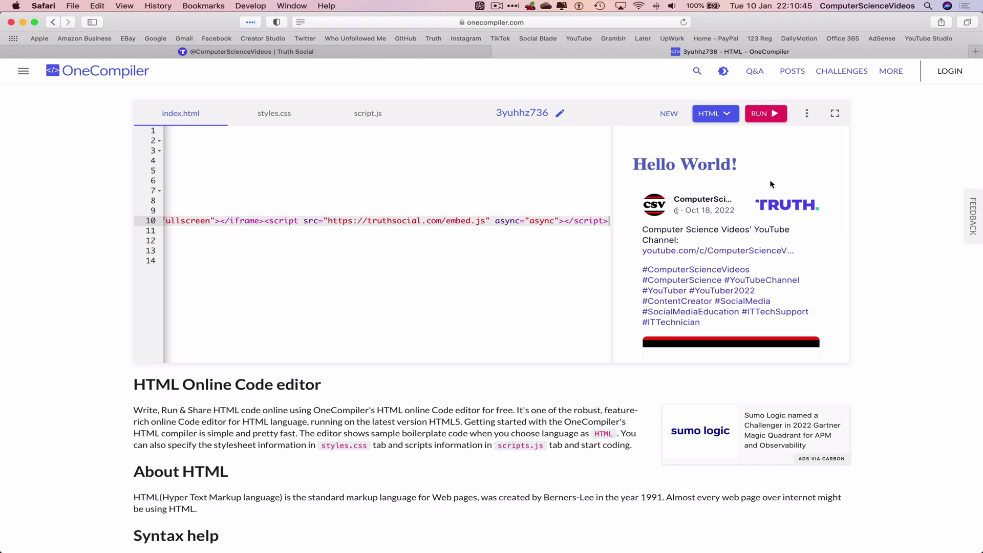
left_click(835, 113)
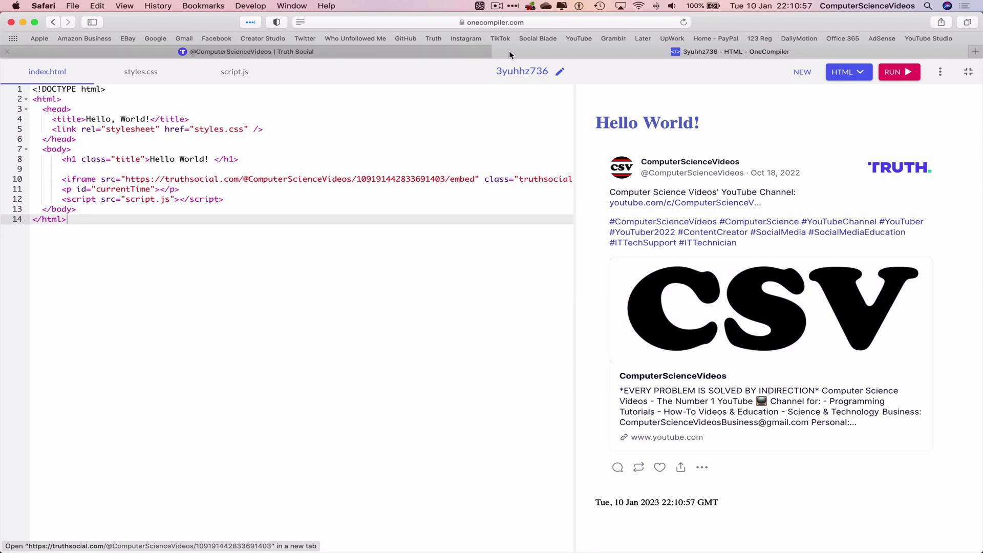
Quit Safari using Quit Safari in the Safari menu.
left_click(45, 6)
left_click(53, 152)
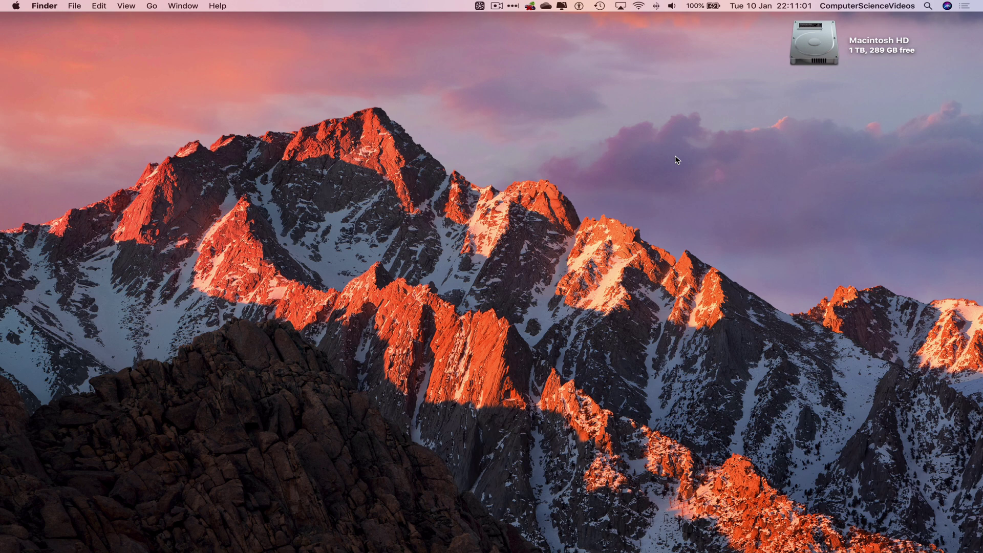